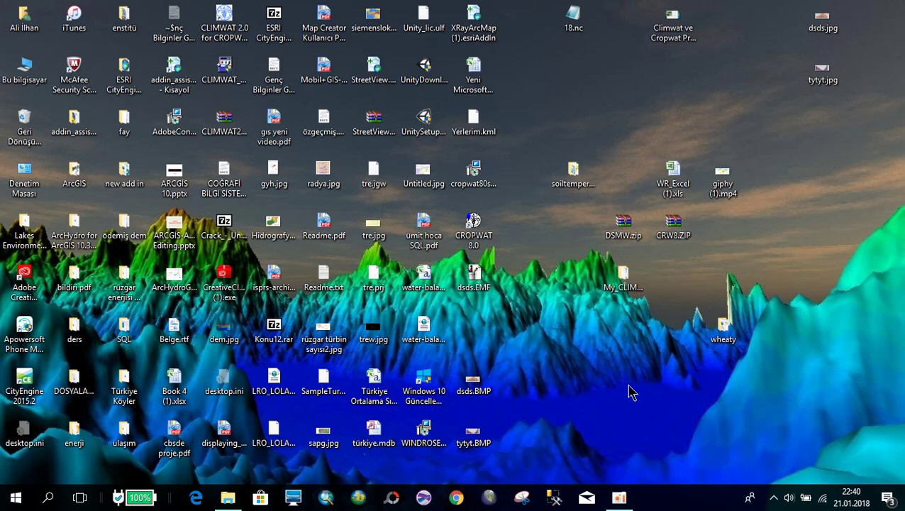
- Launch CLIMWAT 2.0 for CROPWAT from the desktop
left_click(224, 15)
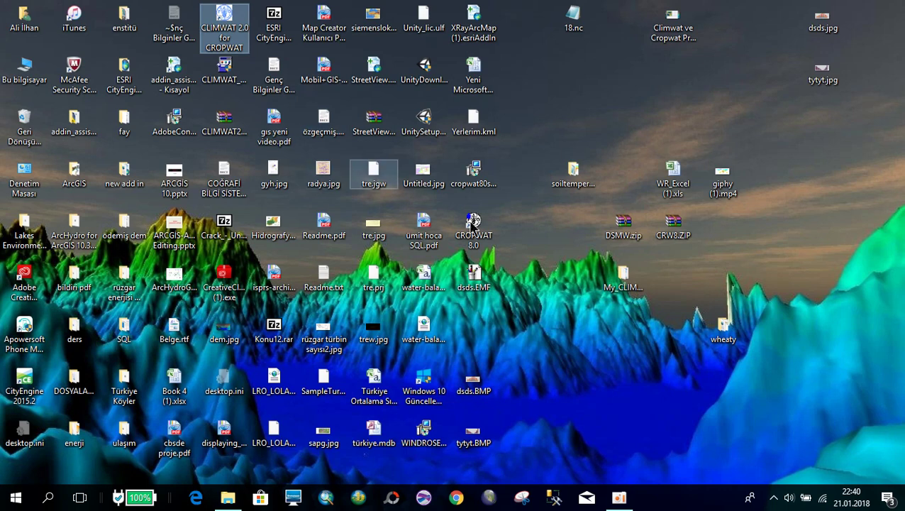
left_click(520, 253)
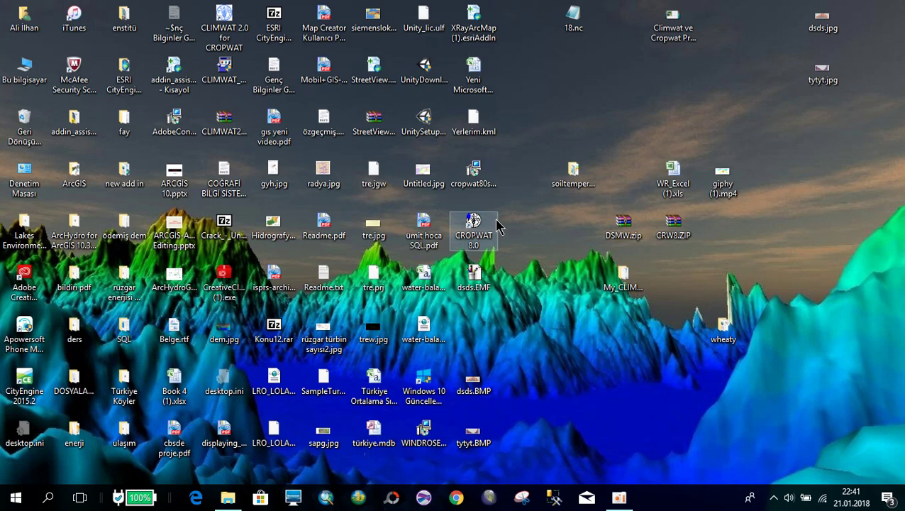
left_click(222, 21)
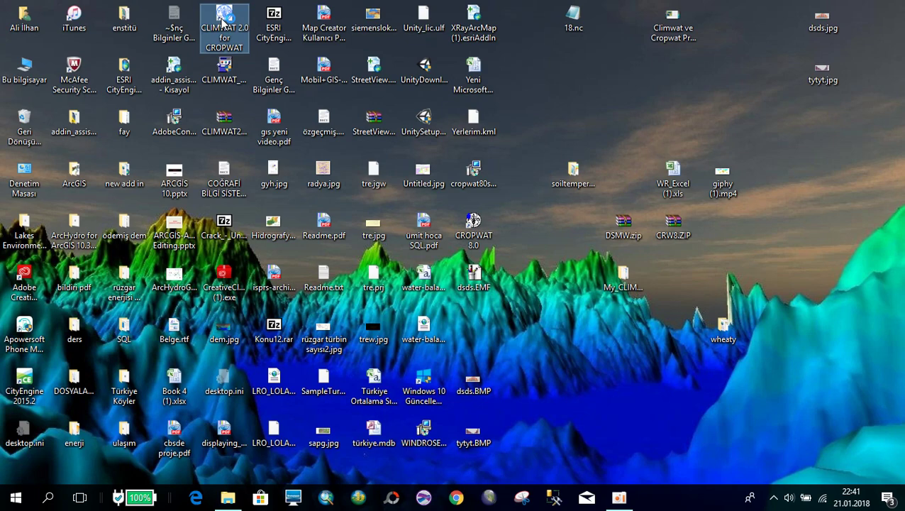
double_click(223, 21)
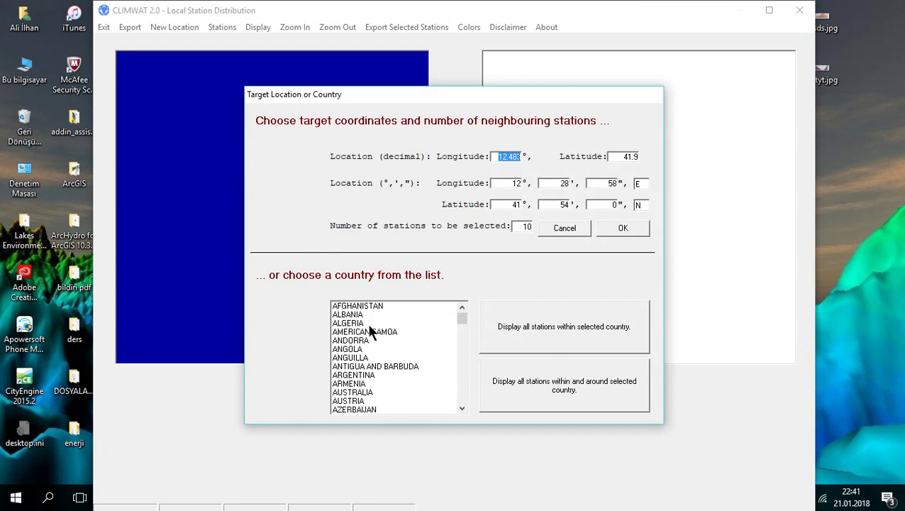
- Choose TURKEY from the country list and display the climate stations within and around it
scroll(396, 330, "down", 1)
scroll(395, 332, "up", 1)
scroll(387, 331, "down", 8)
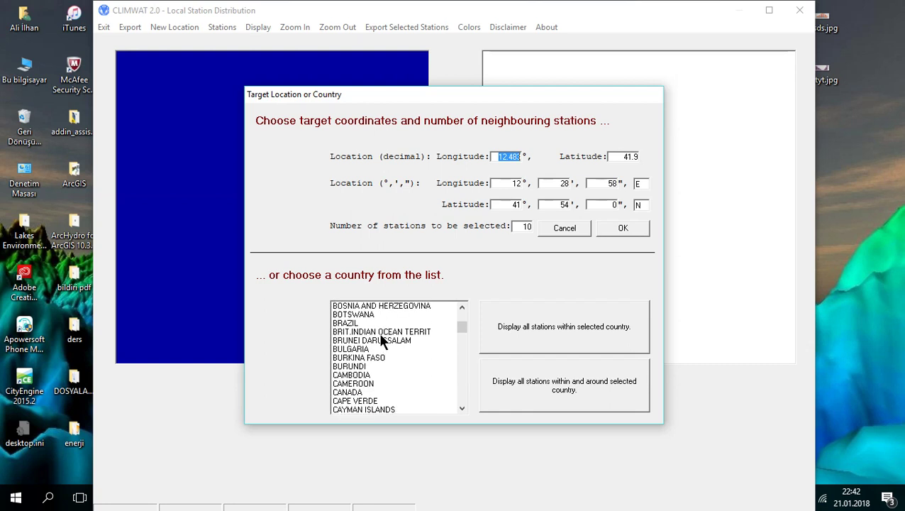
scroll(397, 338, "down", 4)
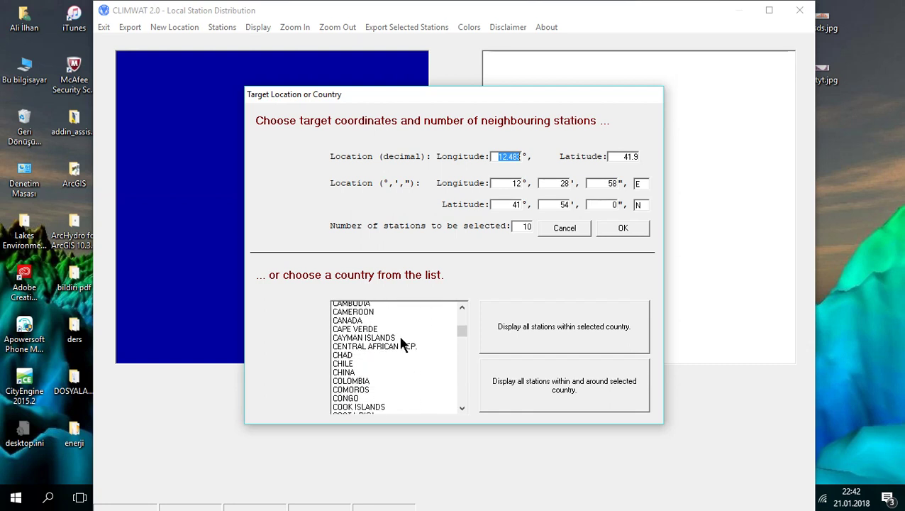
scroll(401, 346, "down", 13)
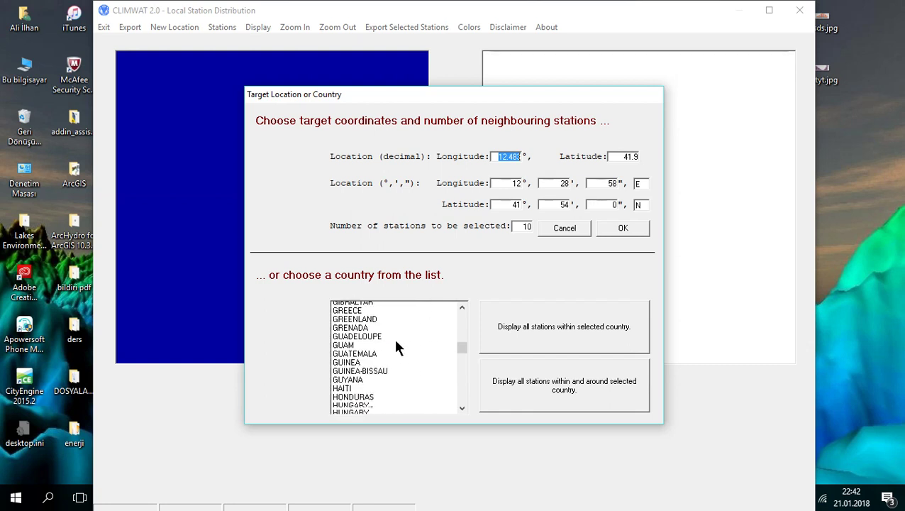
scroll(395, 348, "down", 7)
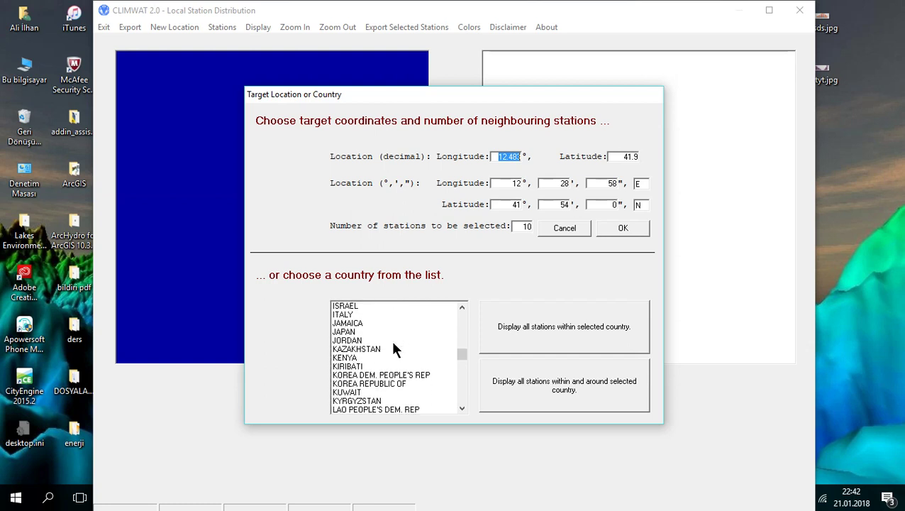
scroll(392, 348, "down", 12)
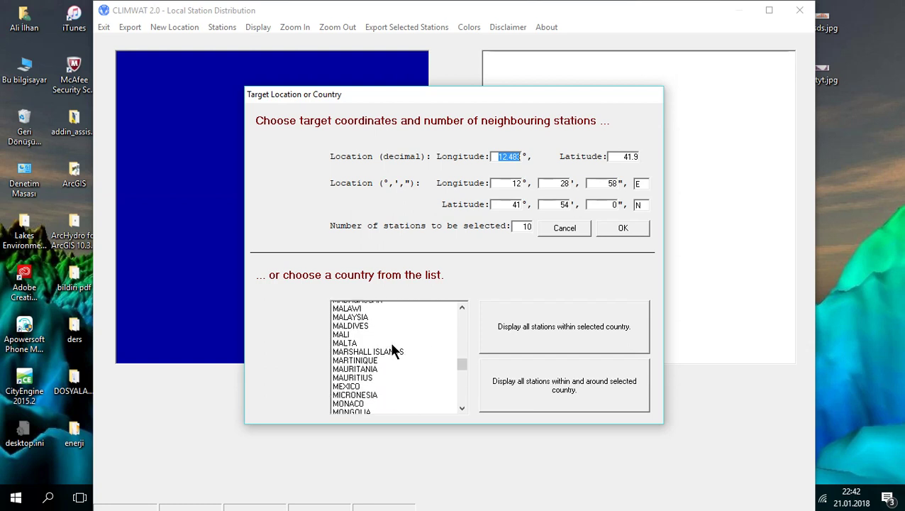
scroll(394, 350, "down", 2)
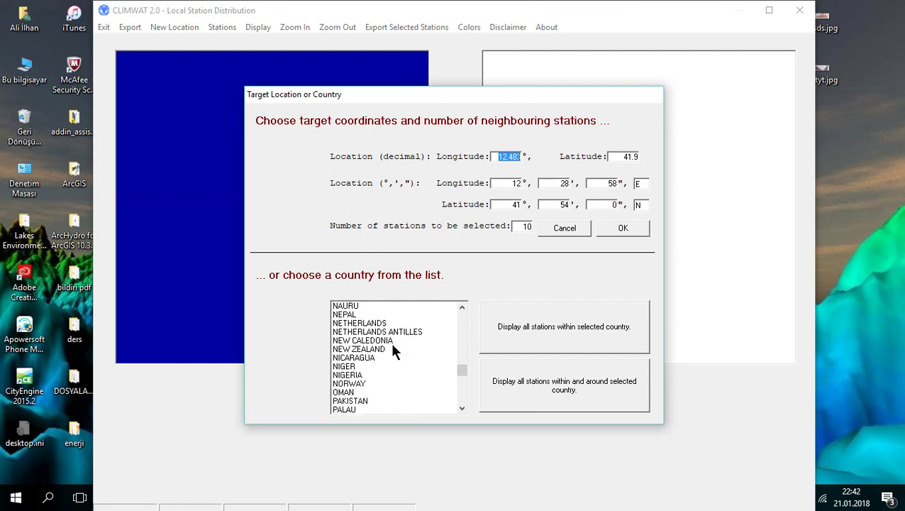
scroll(391, 348, "down", 5)
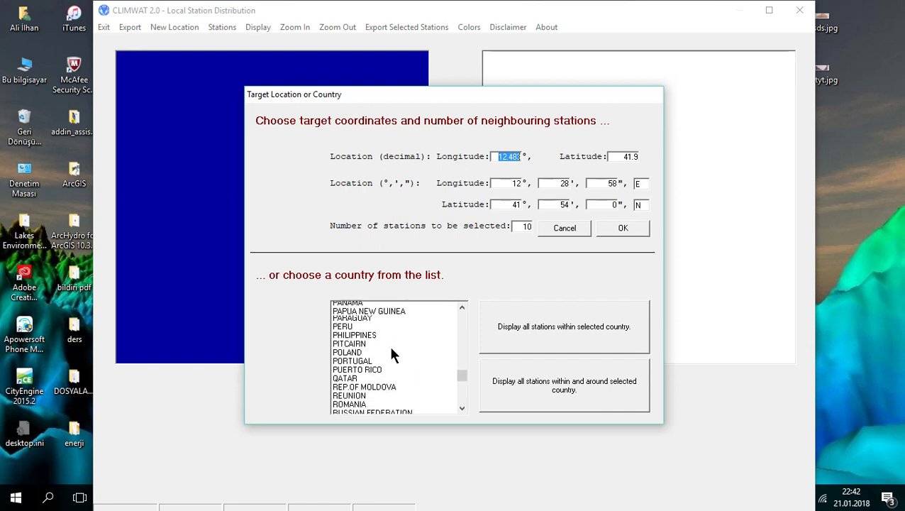
scroll(392, 355, "down", 10)
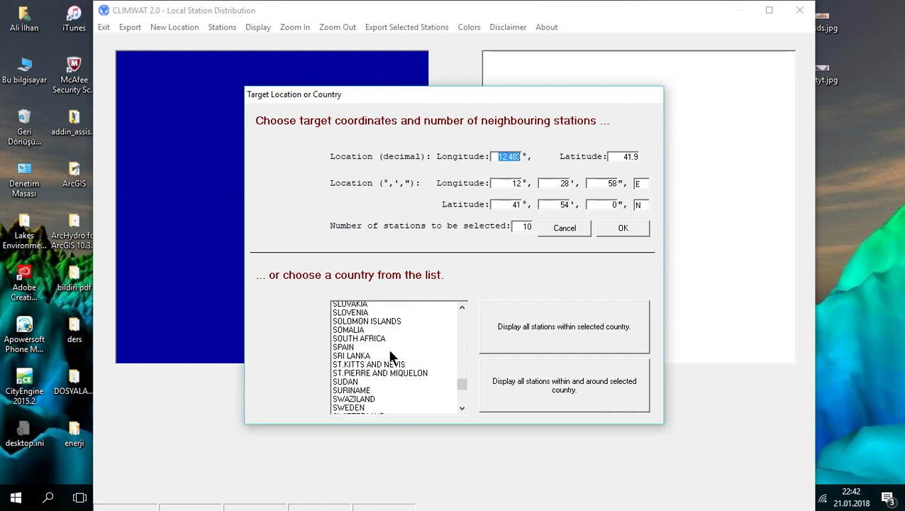
scroll(390, 360, "down", 6)
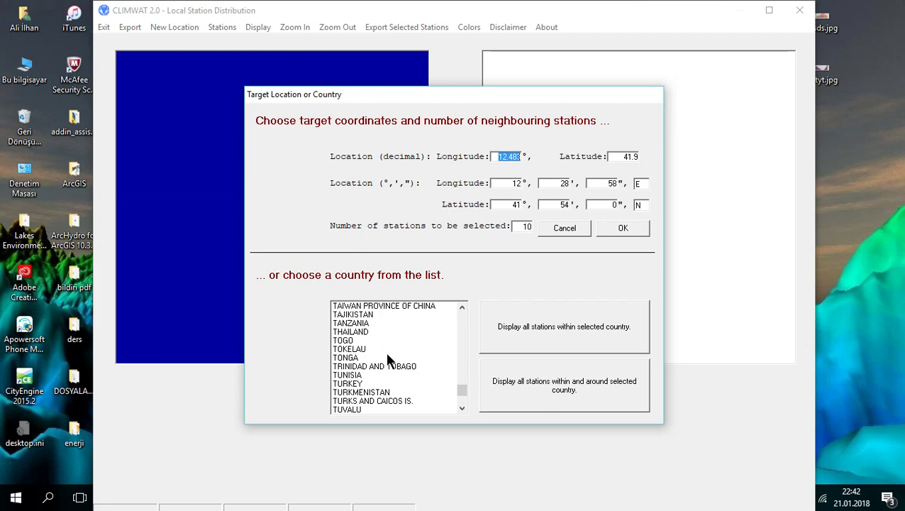
scroll(387, 359, "down", 1)
left_click(349, 332)
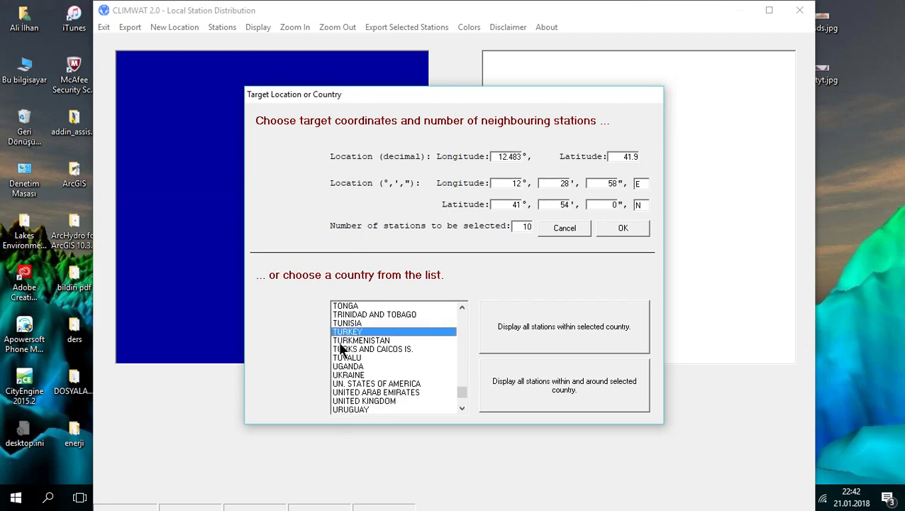
double_click(348, 332)
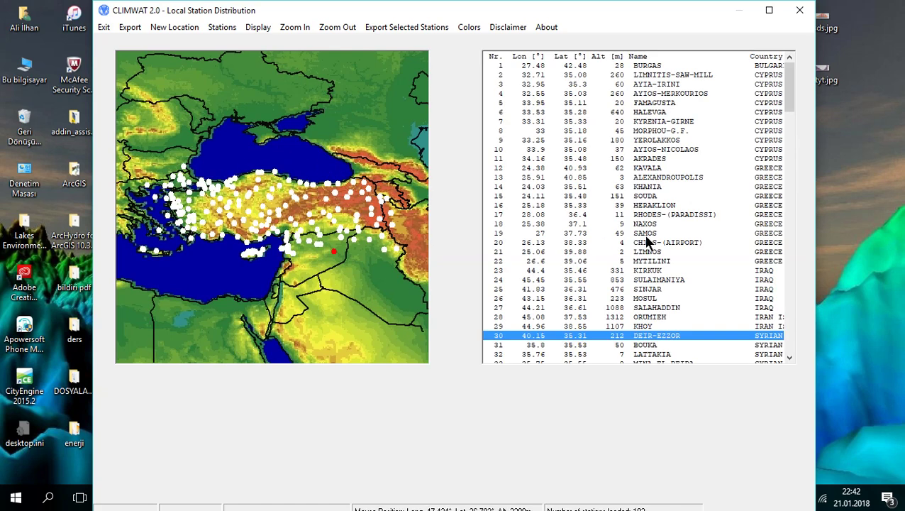
- Try selecting station ranges in the list, from AYIOS-NICOLAOS to EIN-EL-KROUM and from KHANIA to BOUKA
left_click(644, 234)
left_click_drag(657, 151, 592, 83)
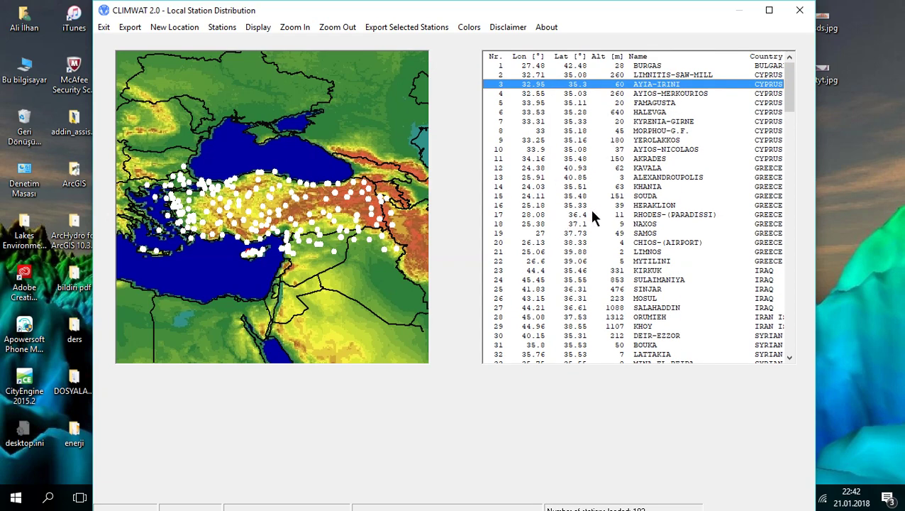
scroll(607, 213, "down", 3)
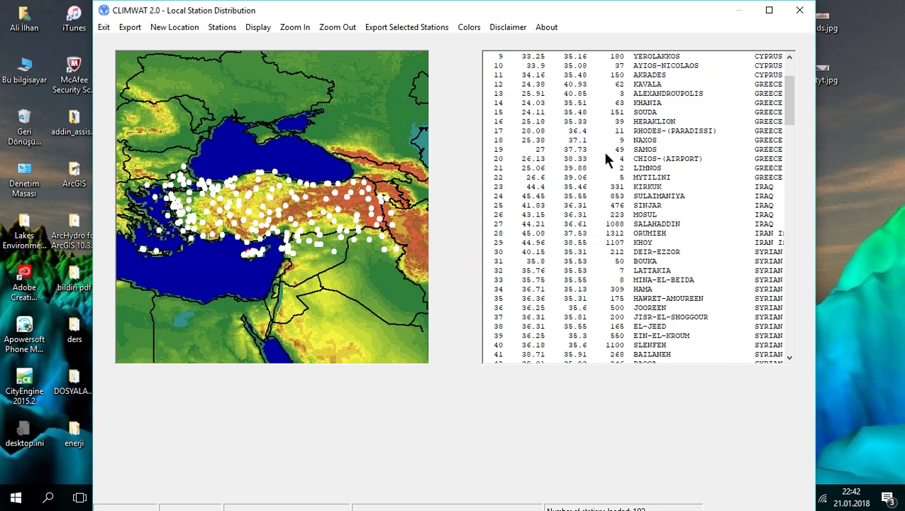
left_click_drag(496, 65, 618, 336)
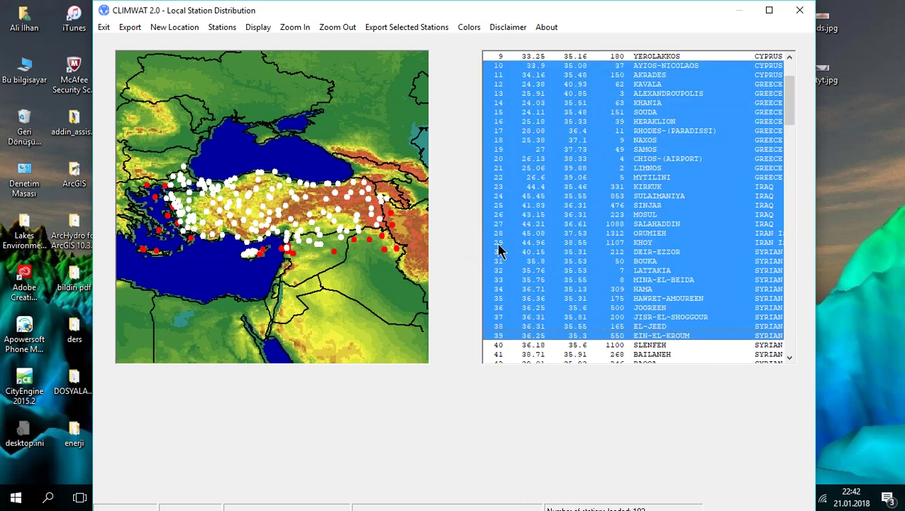
left_click(579, 121)
left_click_drag(545, 105, 570, 260)
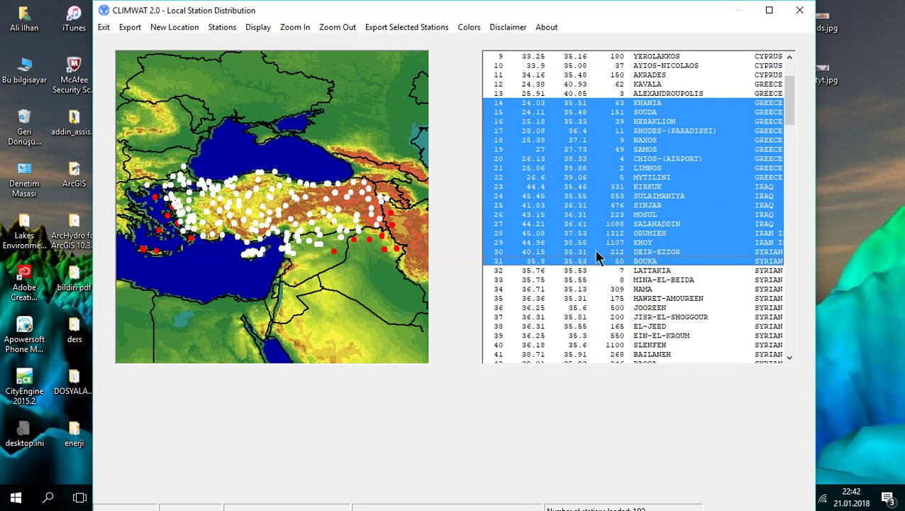
left_click(601, 309)
- Select the ODEMIS station among the Turkish stations in the list
scroll(610, 255, "down", 15)
scroll(611, 238, "down", 10)
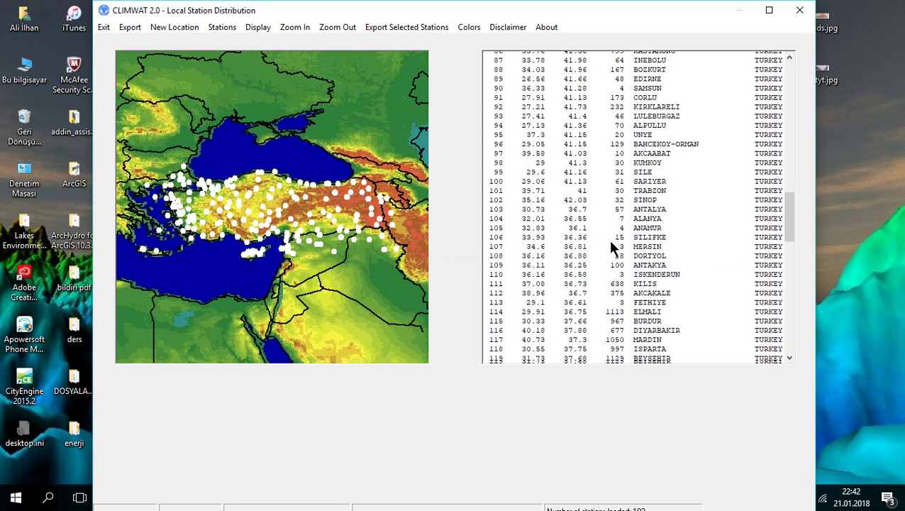
scroll(610, 242, "down", 8)
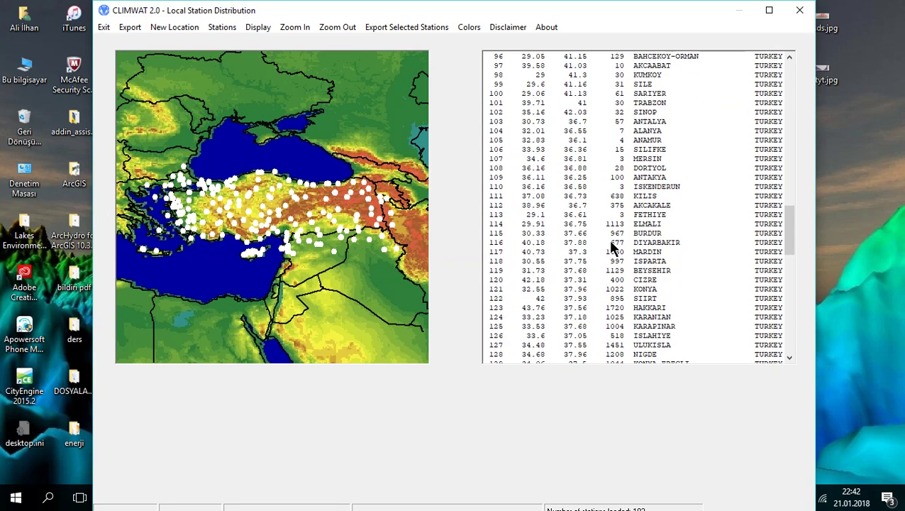
scroll(611, 242, "down", 5)
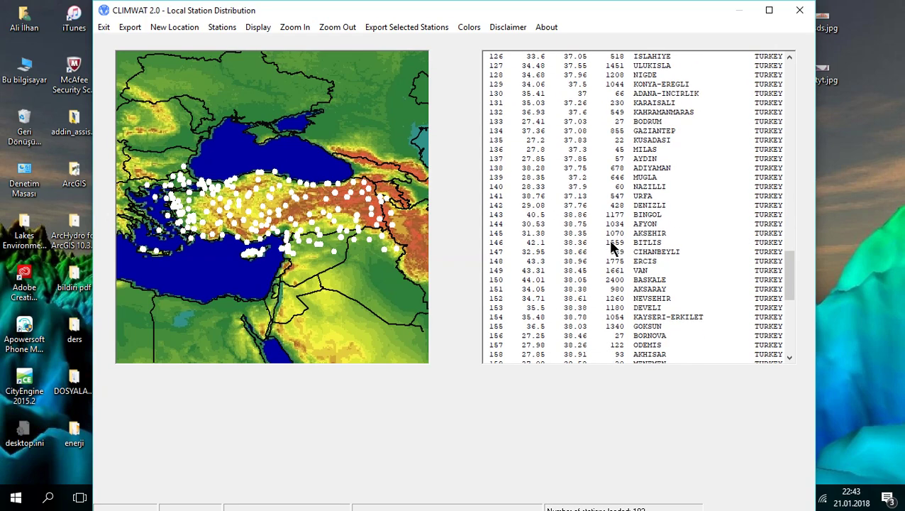
scroll(610, 242, "down", 3)
left_click(646, 260)
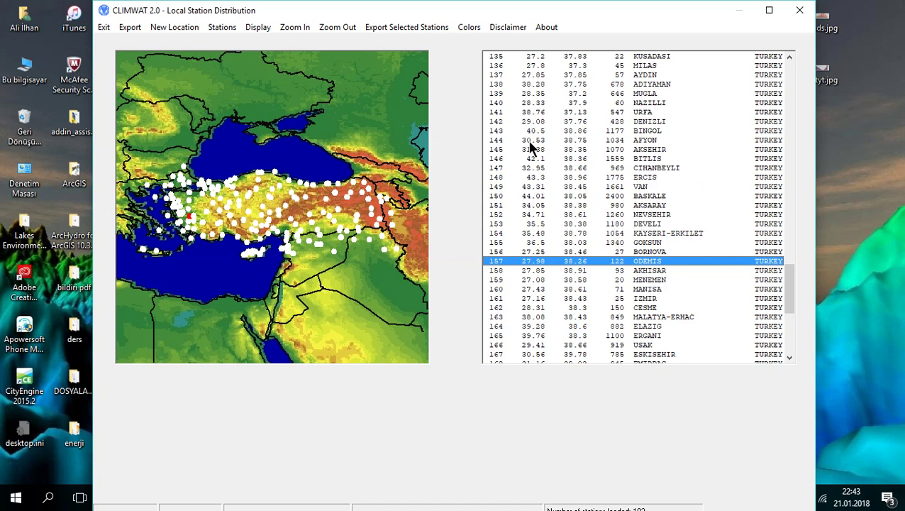
- Export the selected station's .PEN and .CLI files to the CLIMWAT 2.0 for CROPWAT V2.0 folder, and close CLIMWAT
left_click(410, 24)
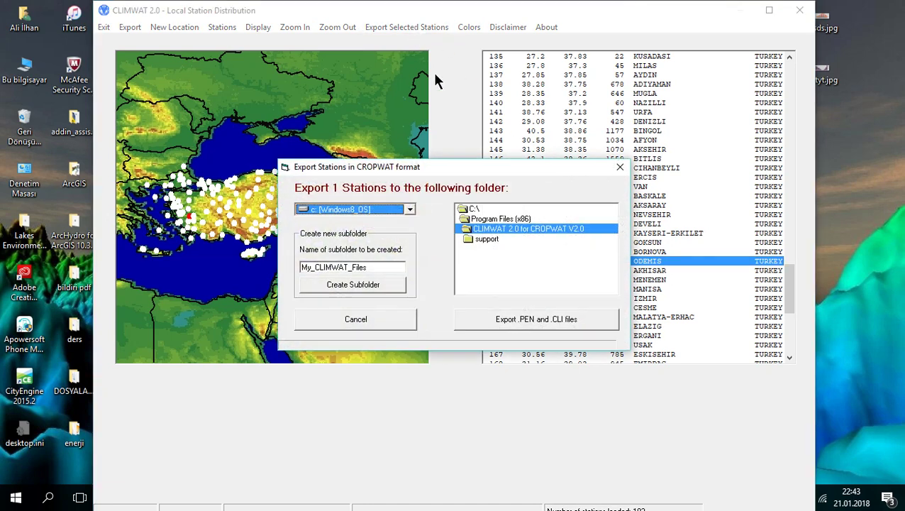
left_click(488, 240)
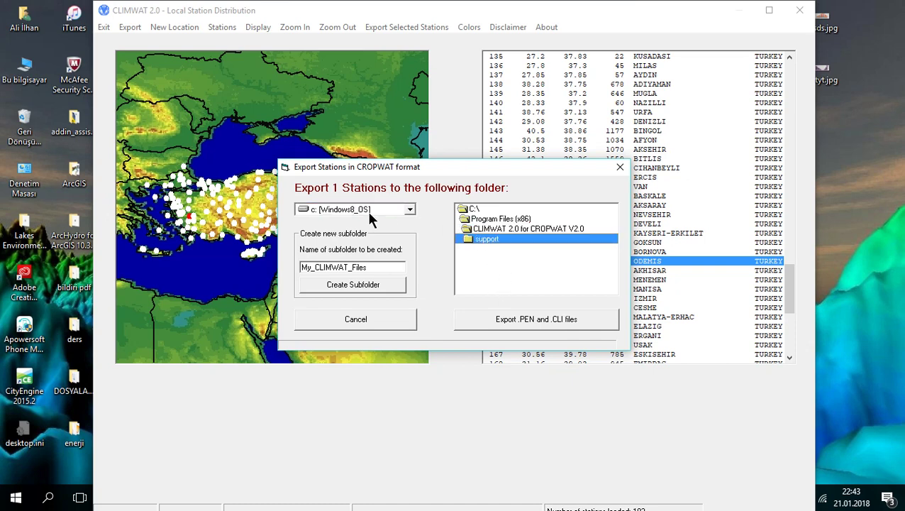
left_click(535, 327)
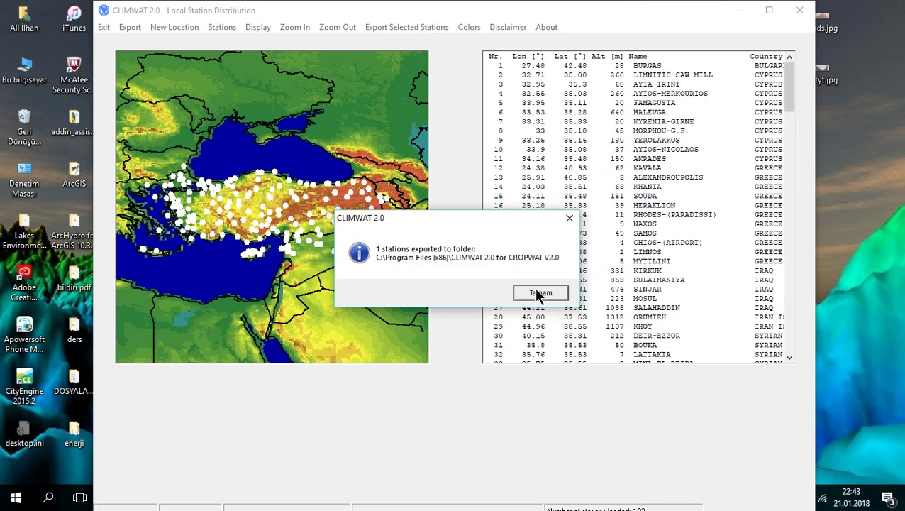
left_click(537, 296)
left_click(800, 11)
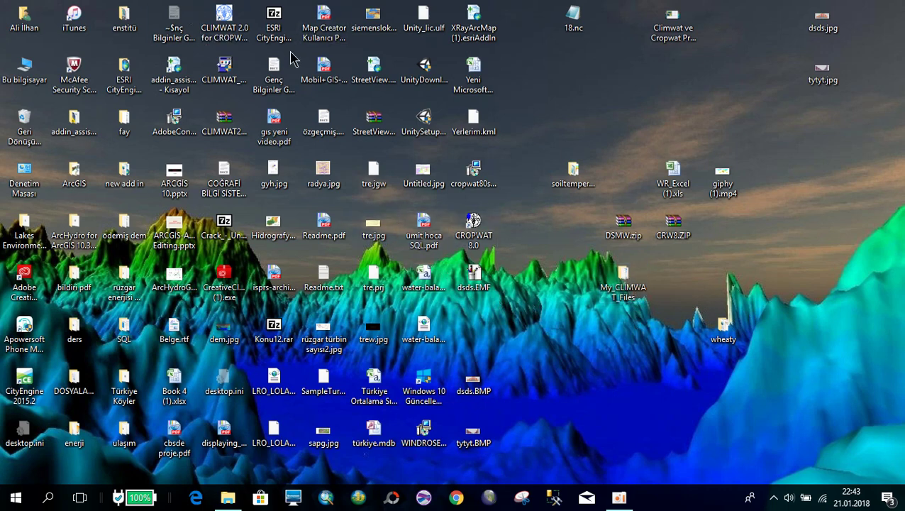
- Launch CROPWAT 8.0 from the desktop and open the monthly Climate/ETo data form
double_click(483, 237)
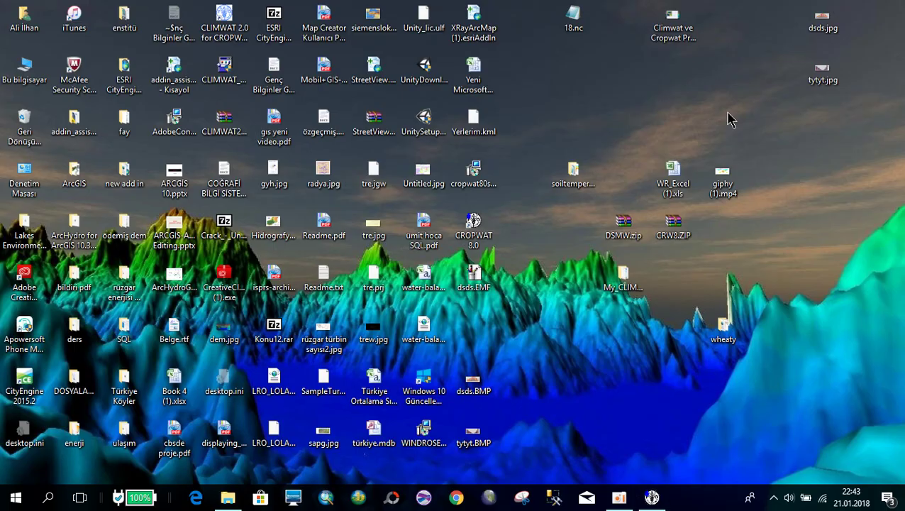
left_click(832, 7)
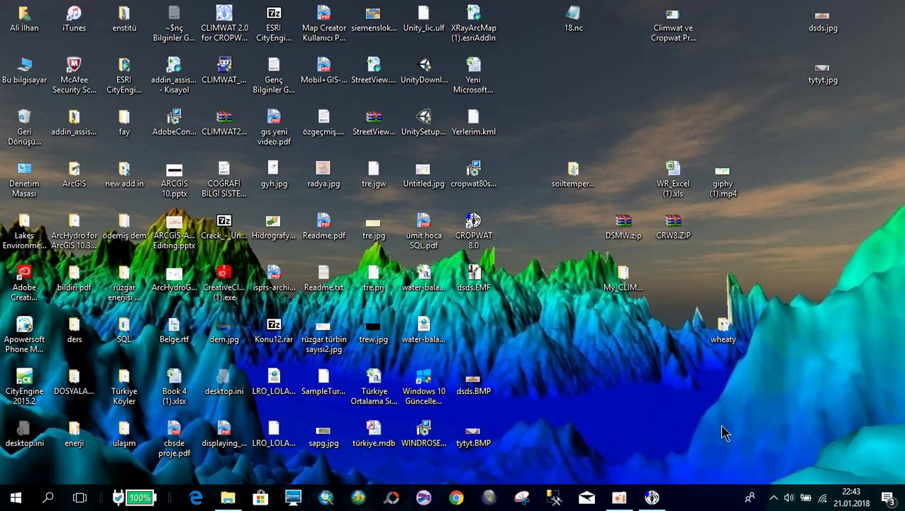
left_click(652, 497)
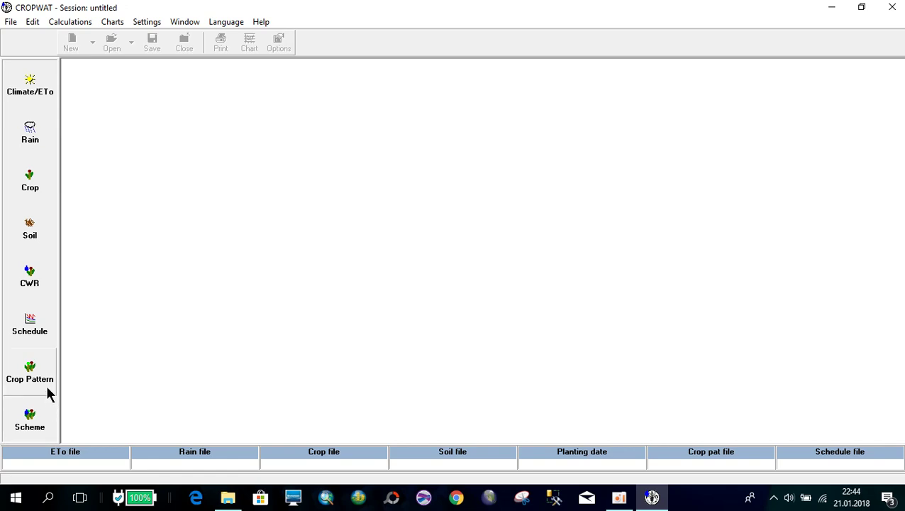
left_click(33, 99)
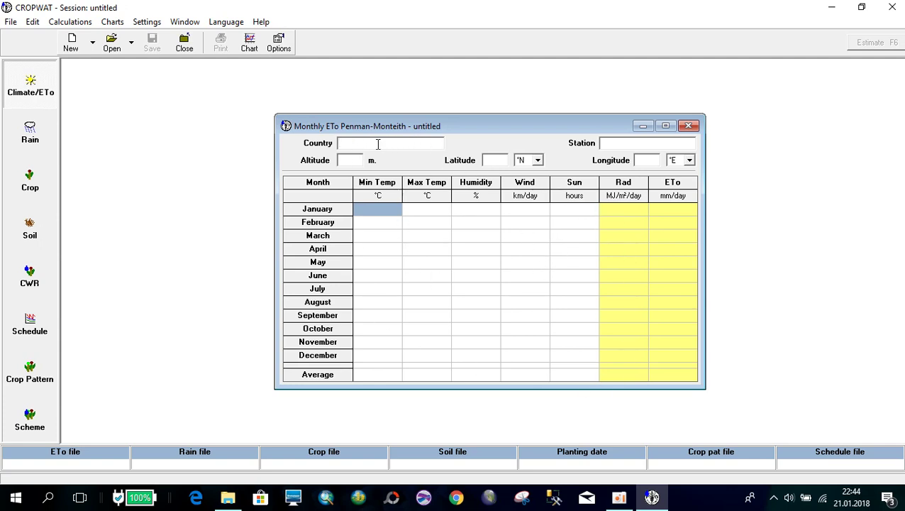
left_click(347, 161)
- Browse to the My_CLIMWAT_Files folder on the desktop (Masaüstü) to open an ETo file
left_click(112, 47)
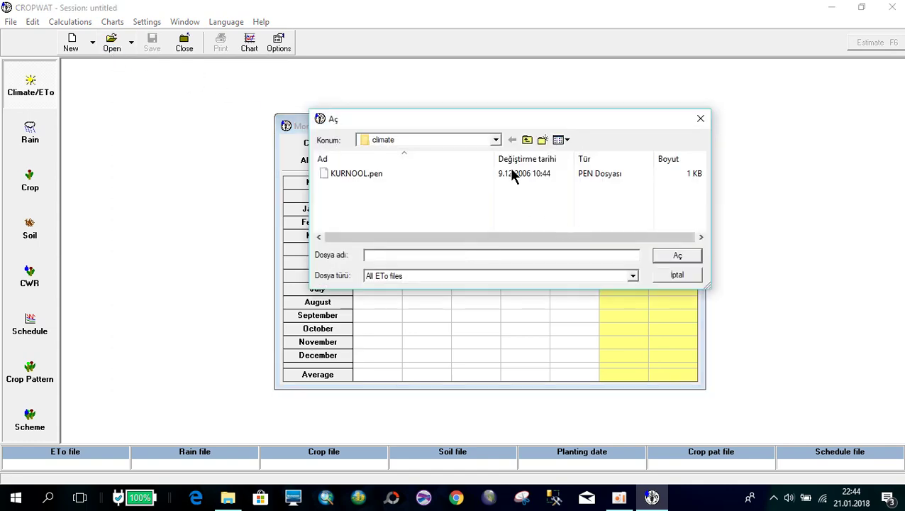
left_click(497, 140)
scroll(403, 213, "up", 5)
left_click(399, 207)
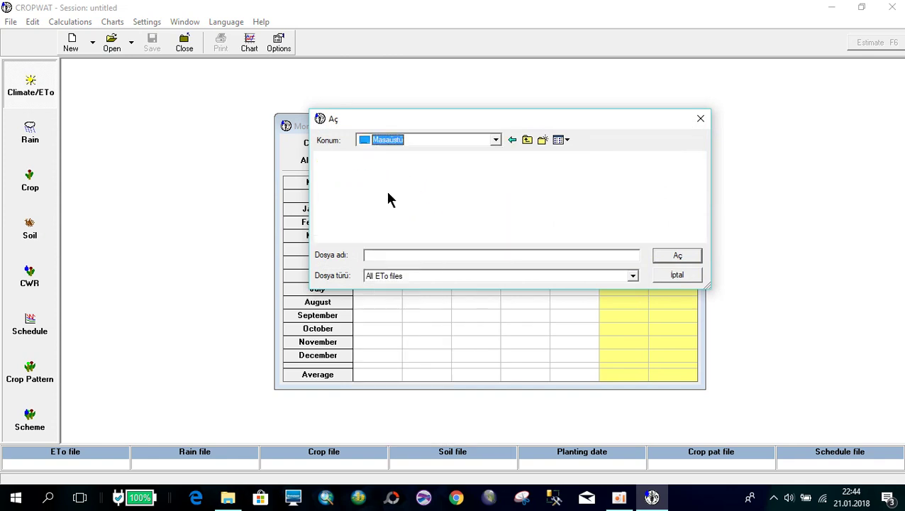
scroll(387, 211, "down", 1)
scroll(384, 216, "down", 2)
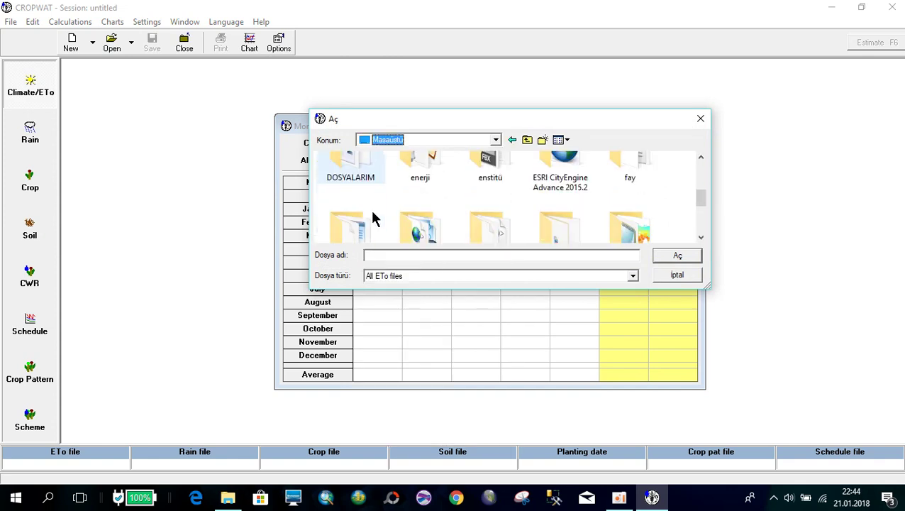
double_click(352, 205)
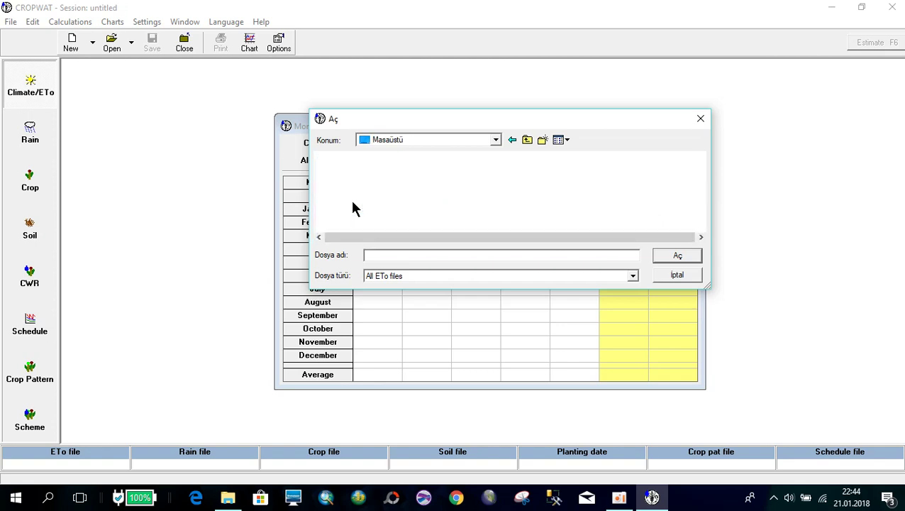
- Load ODEMIS.pen from the My_CLIMWAT_Files folder into the monthly ETo form
scroll(418, 216, "down", 4)
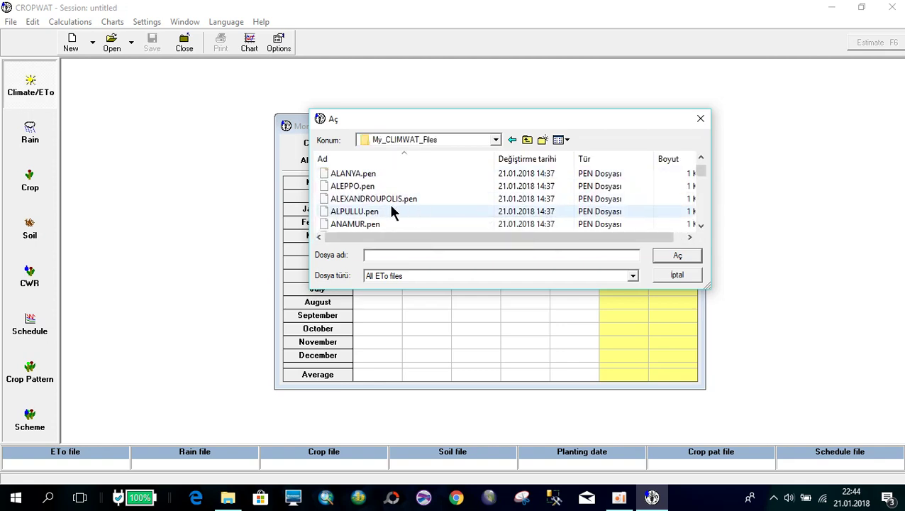
scroll(380, 204, "down", 5)
scroll(379, 206, "down", 15)
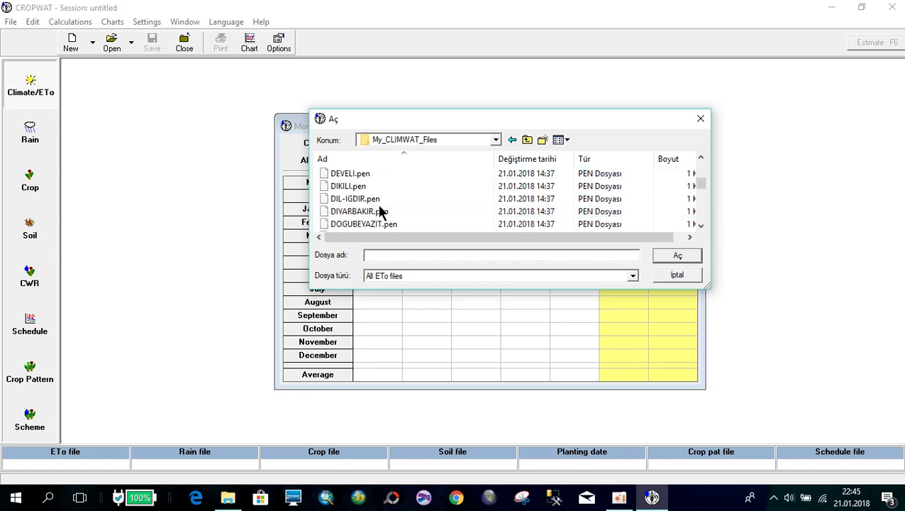
scroll(381, 211, "down", 8)
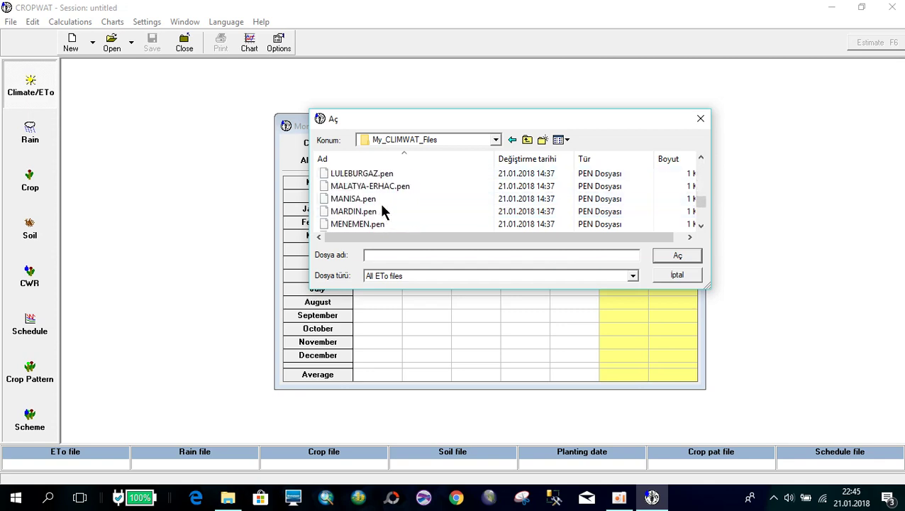
scroll(382, 212, "down", 2)
scroll(382, 212, "up", 1)
left_click(361, 201)
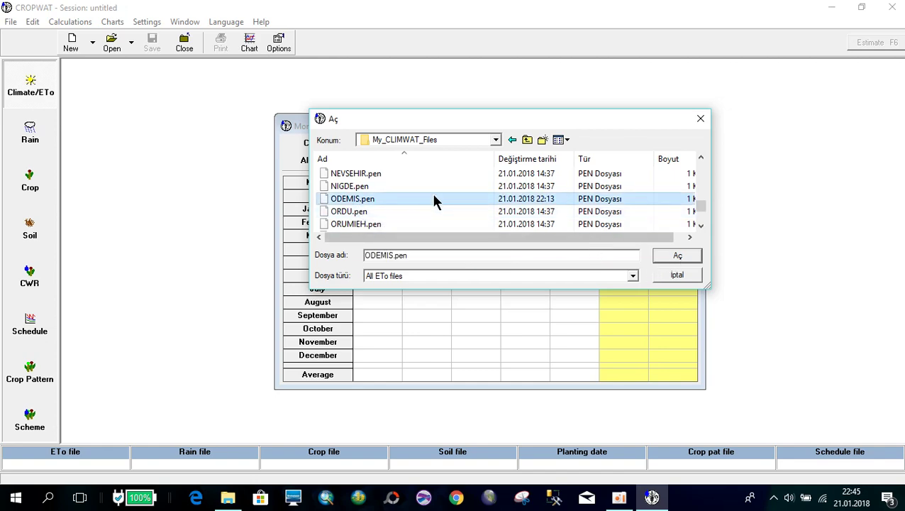
left_click(678, 255)
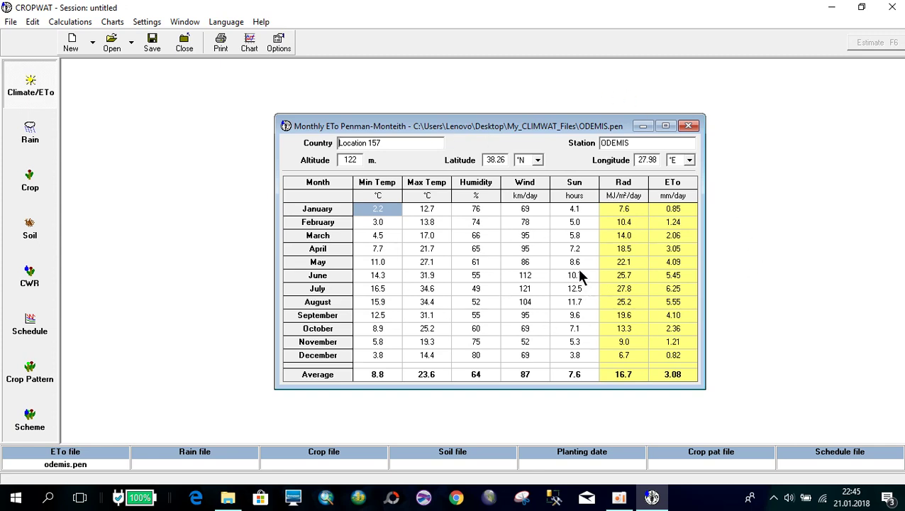
left_click_drag(333, 361, 332, 360)
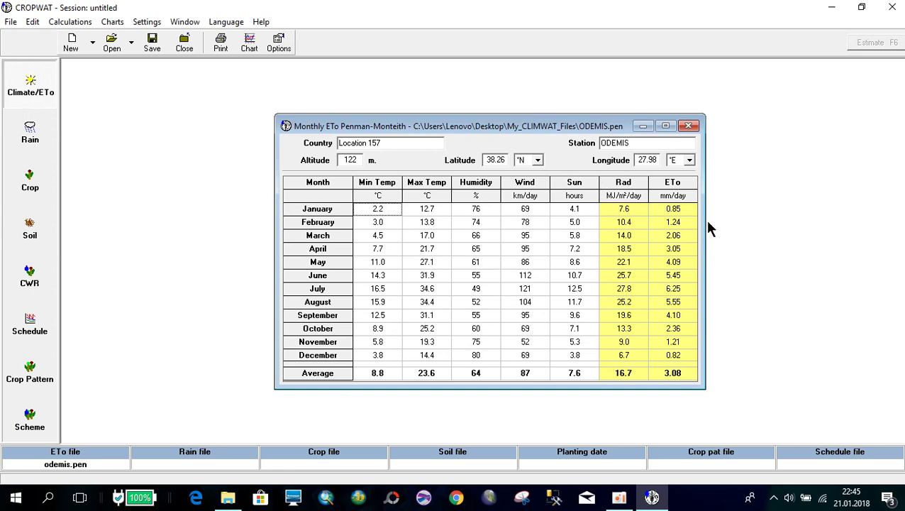
- Chart the climate data, replacing the ETo series with Min Temp and Max Temp shown as bars
left_click(254, 43)
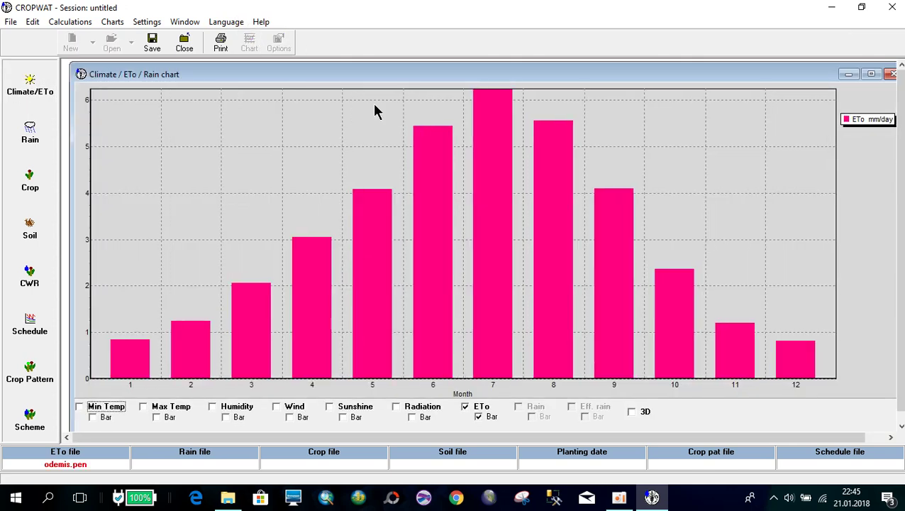
left_click(466, 409)
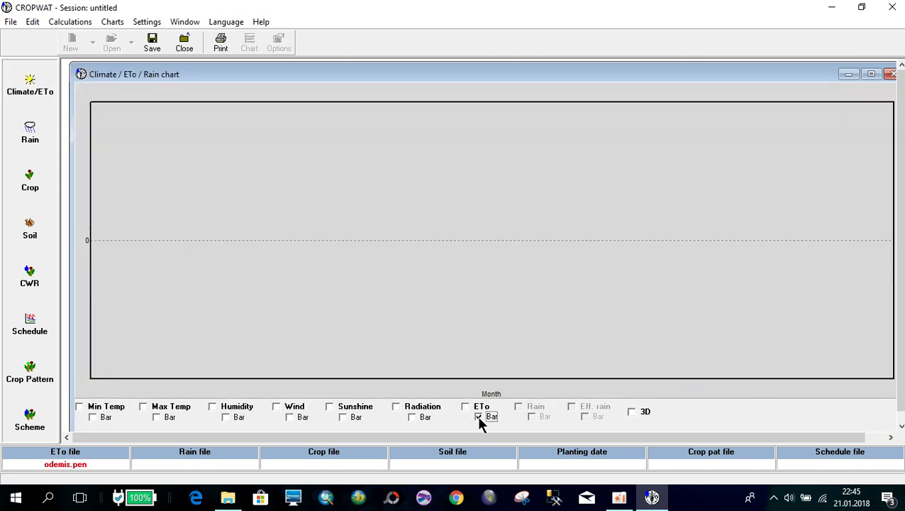
left_click(80, 407)
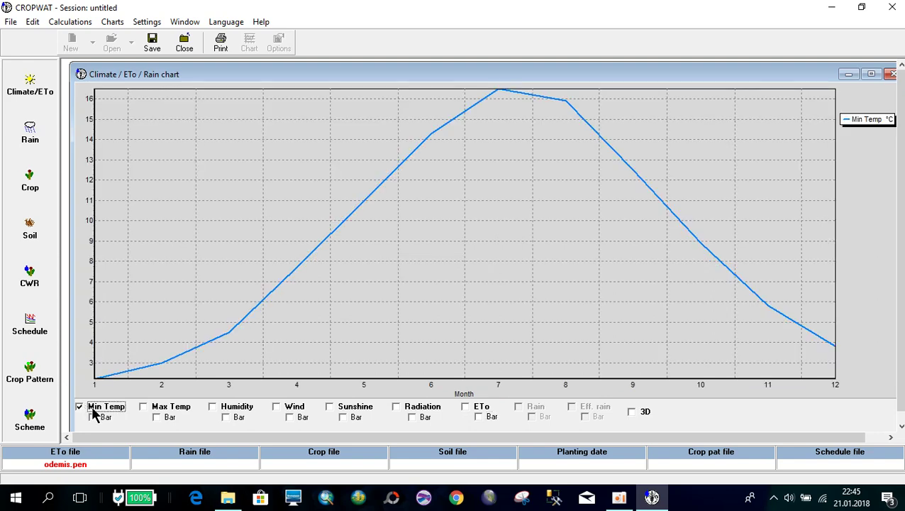
left_click(144, 406)
left_click(155, 417)
left_click(93, 418)
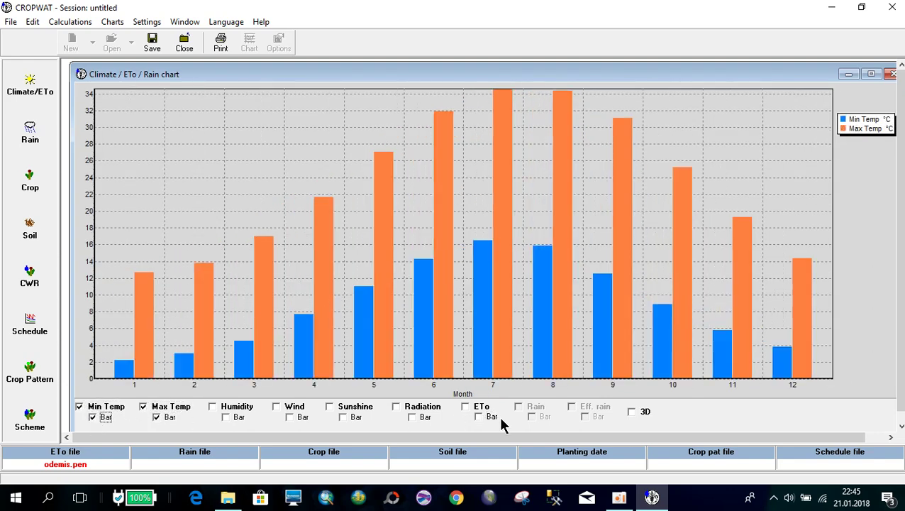
- Try the temperature chart in 3D and add the Radiation series as a line
left_click(636, 417)
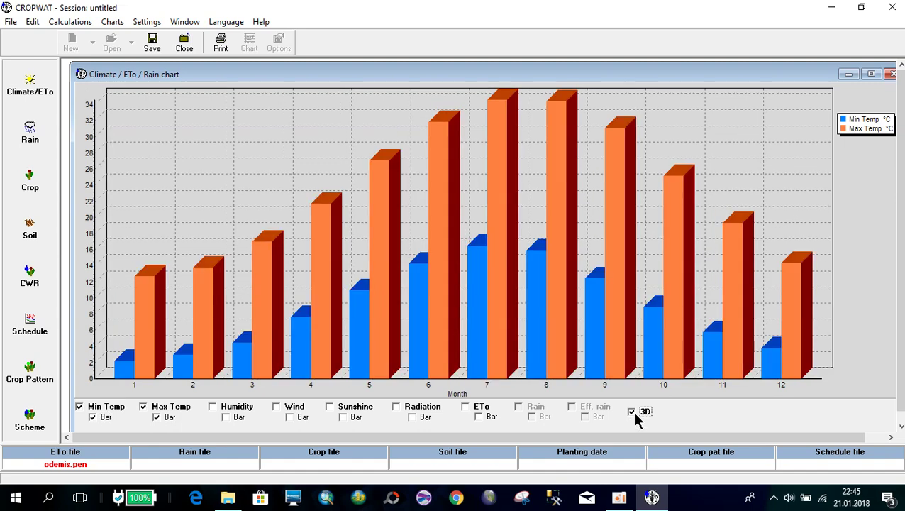
left_click(633, 415)
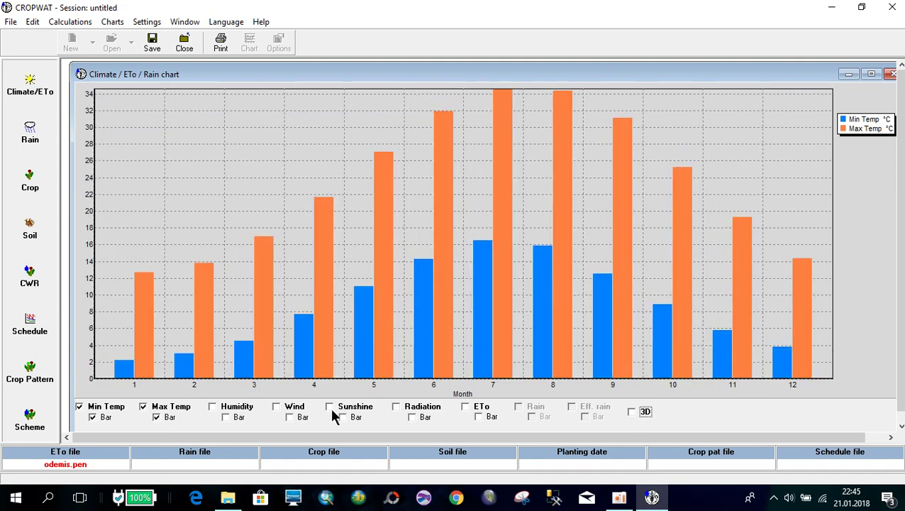
left_click(395, 408)
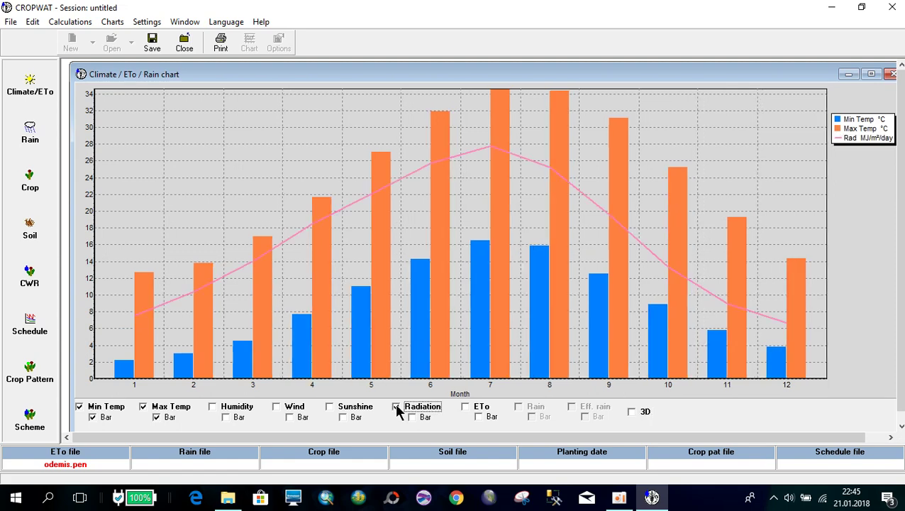
left_click(632, 413)
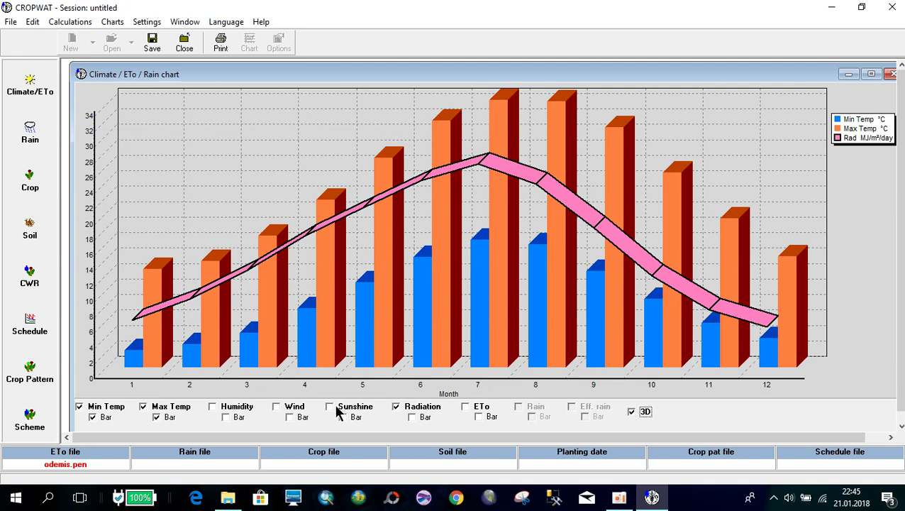
- Try the Sunshine series on the 3D chart, remove it, and return to the flat view
left_click(330, 407)
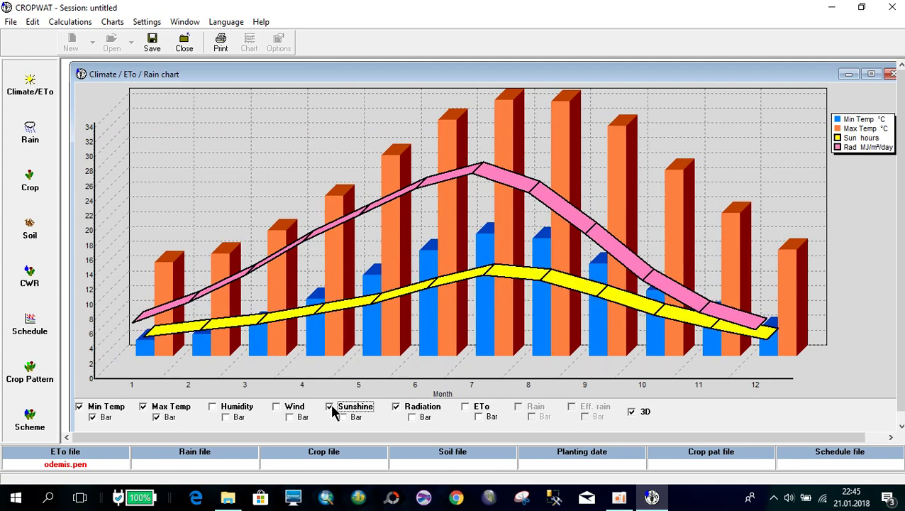
left_click(331, 409)
left_click(331, 409)
left_click(330, 409)
left_click(331, 409)
left_click(331, 409)
left_click(641, 413)
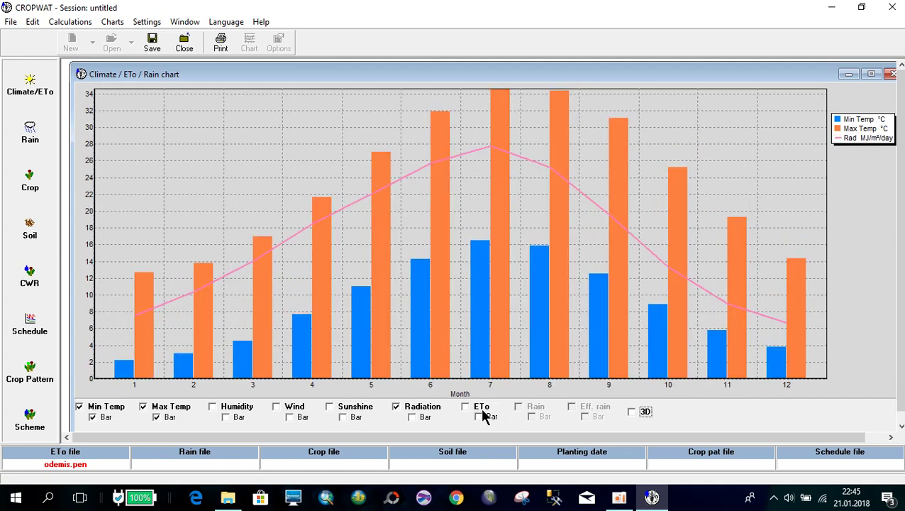
- Try showing Radiation as bars and adding the Humidity series, reverting both
left_click(413, 417)
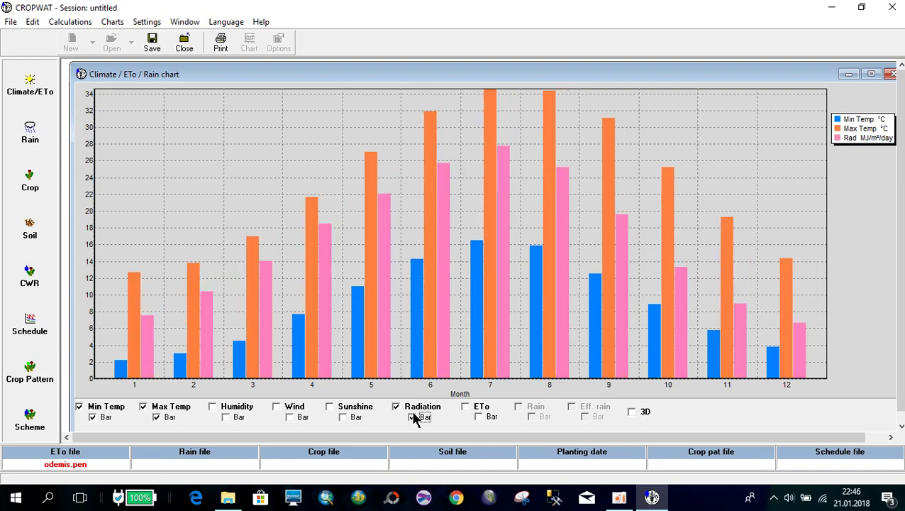
left_click(413, 417)
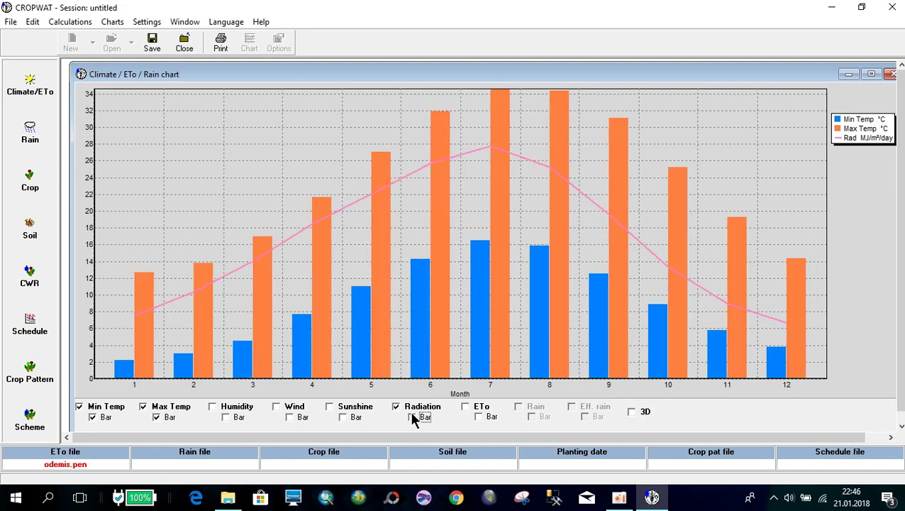
left_click(214, 408)
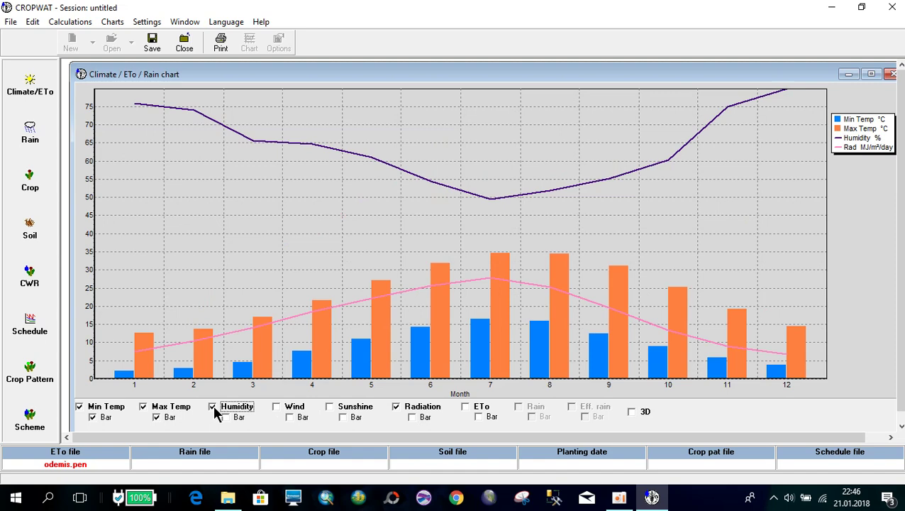
left_click(213, 408)
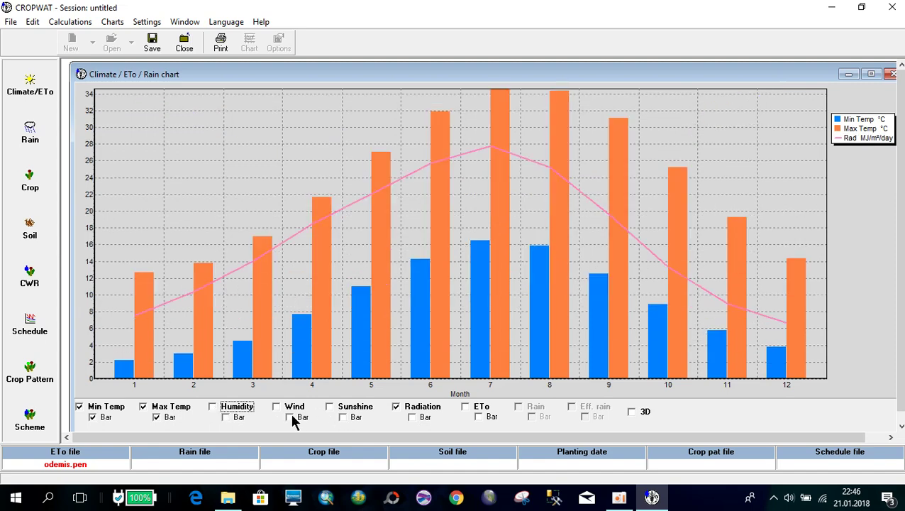
- Replace the Radiation series with a Sunshine line on the flat chart, trying the 3D view and the Wind series
left_click(395, 408)
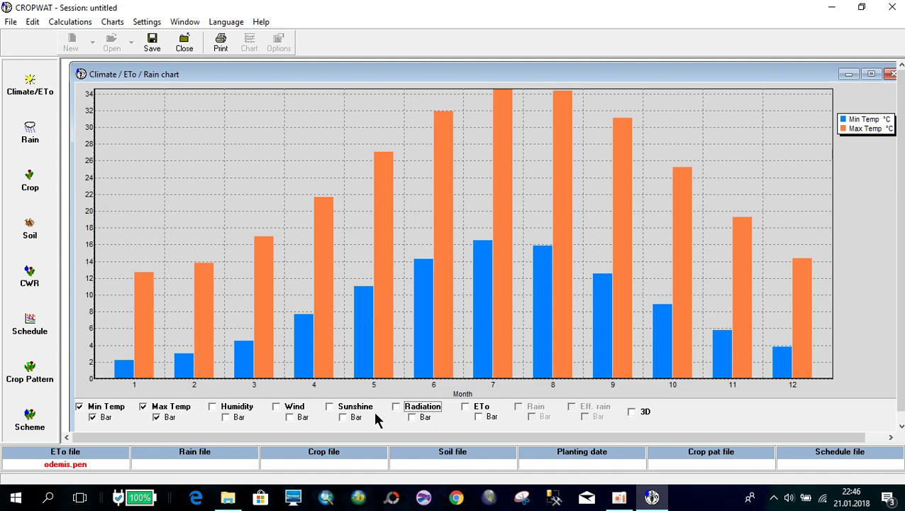
left_click(632, 412)
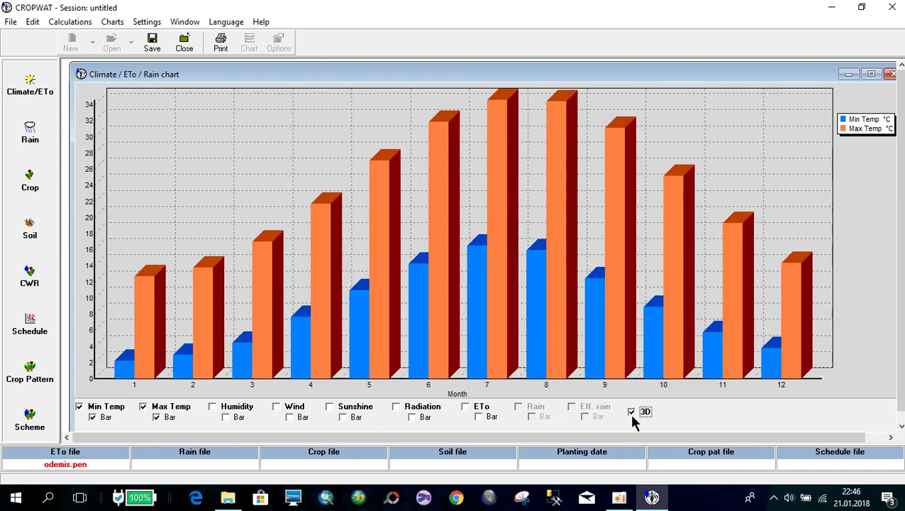
left_click(633, 412)
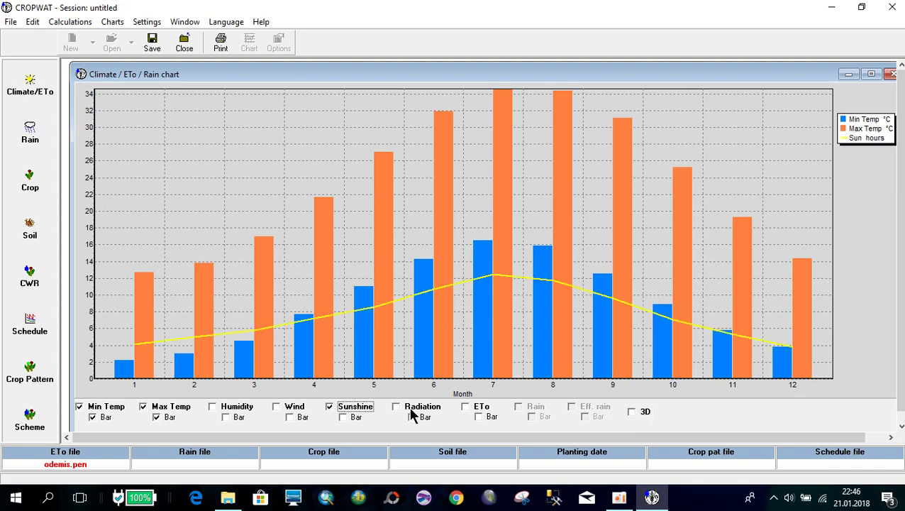
left_click(283, 409)
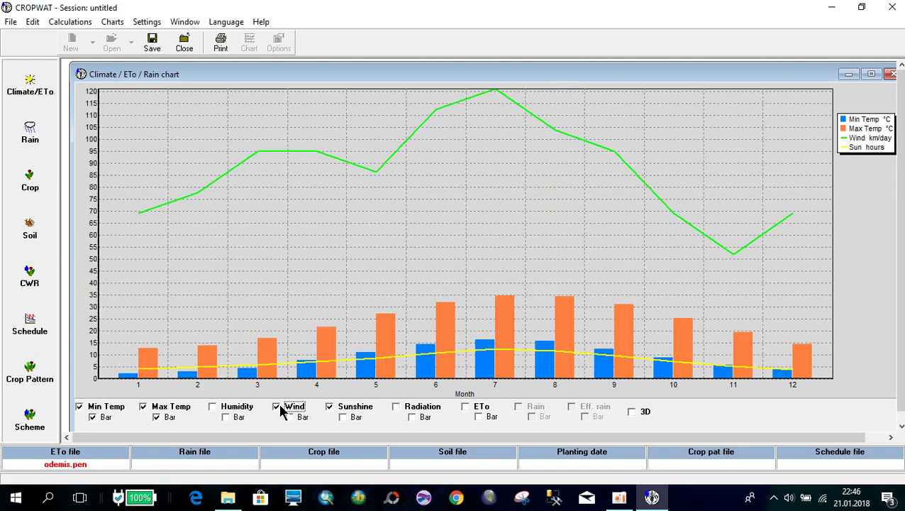
left_click(277, 407)
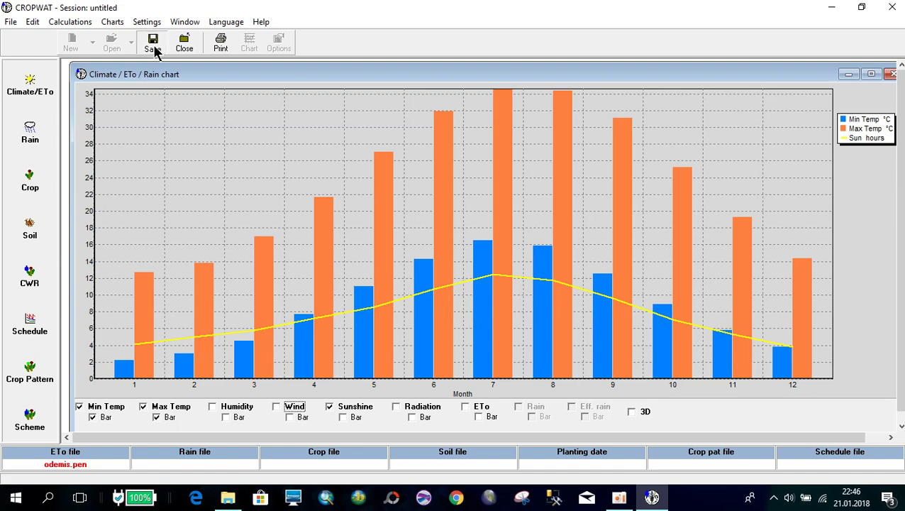
- Start saving the chart as a bitmap (*.bmp) on the desktop (Masaüstü), ready for a file name
left_click(155, 52)
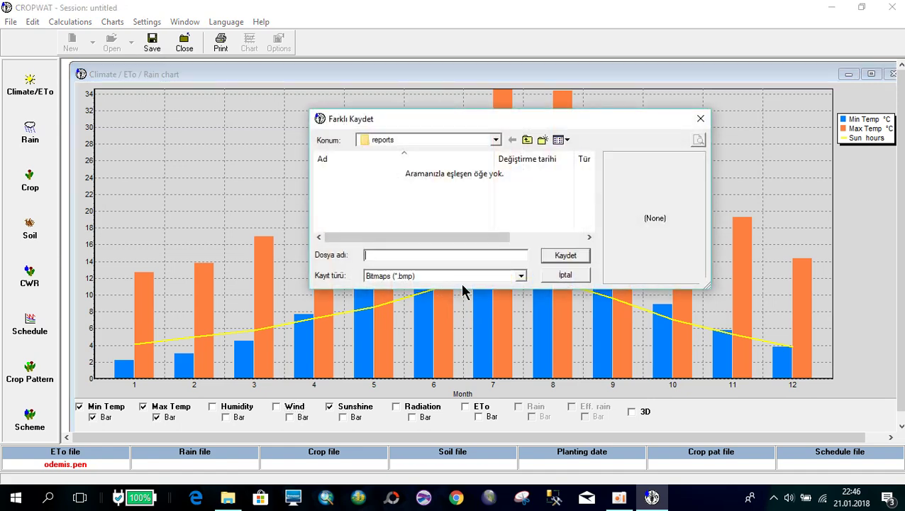
left_click(521, 276)
left_click(522, 276)
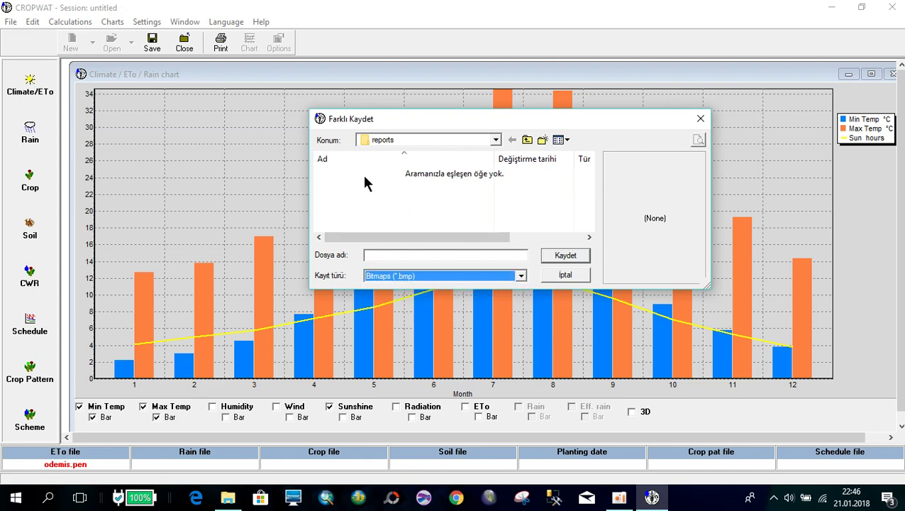
left_click(495, 140)
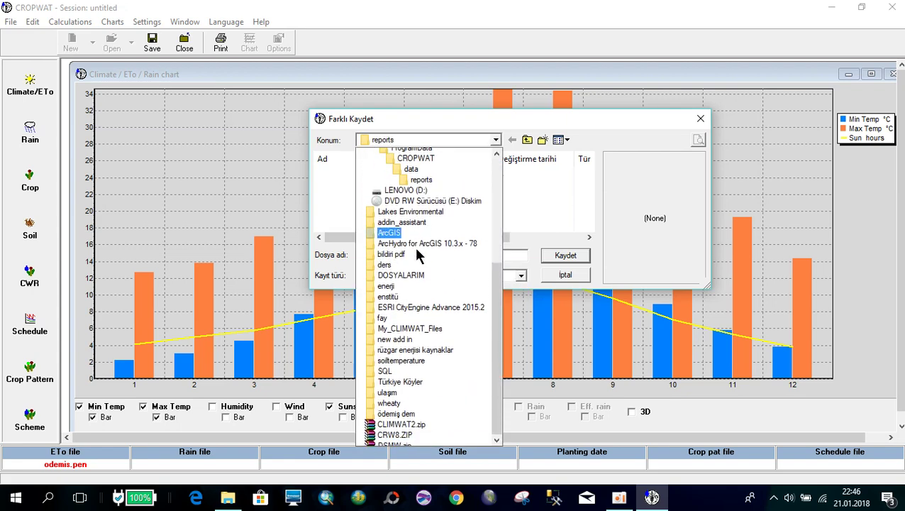
scroll(419, 255, "up", 5)
left_click(425, 222)
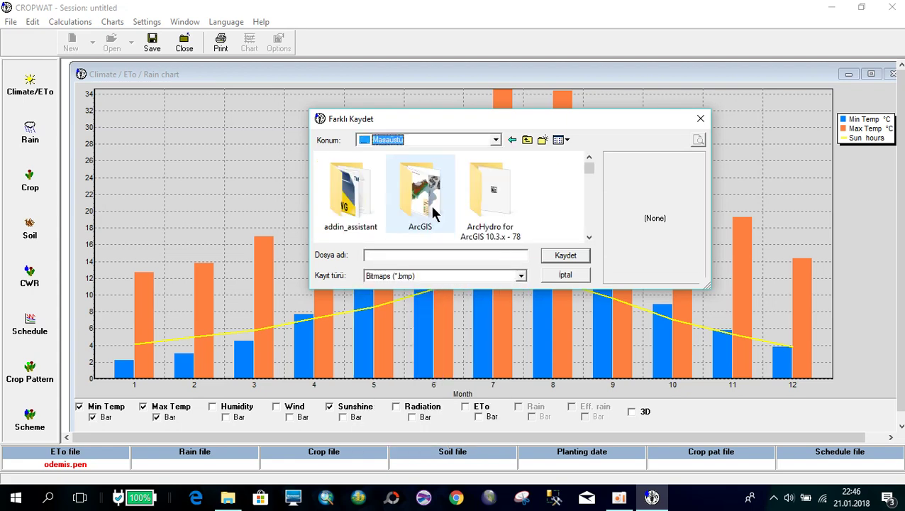
left_click(446, 255)
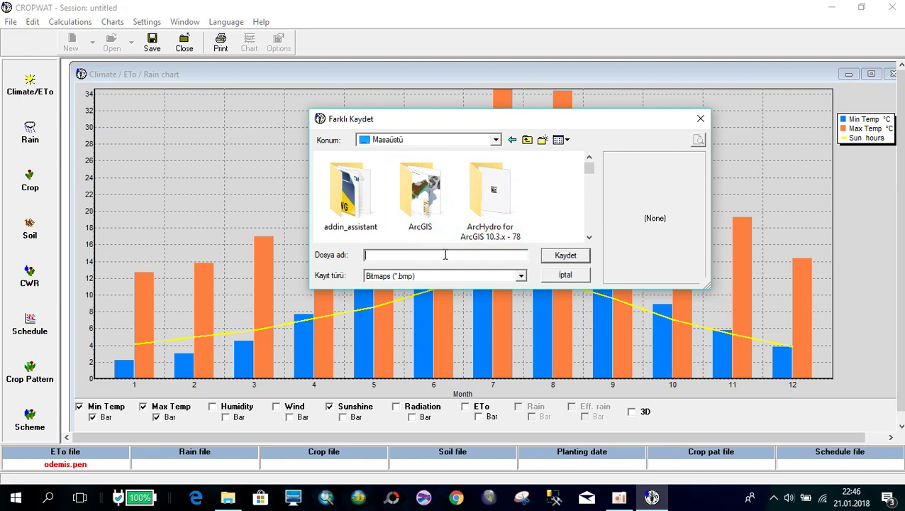